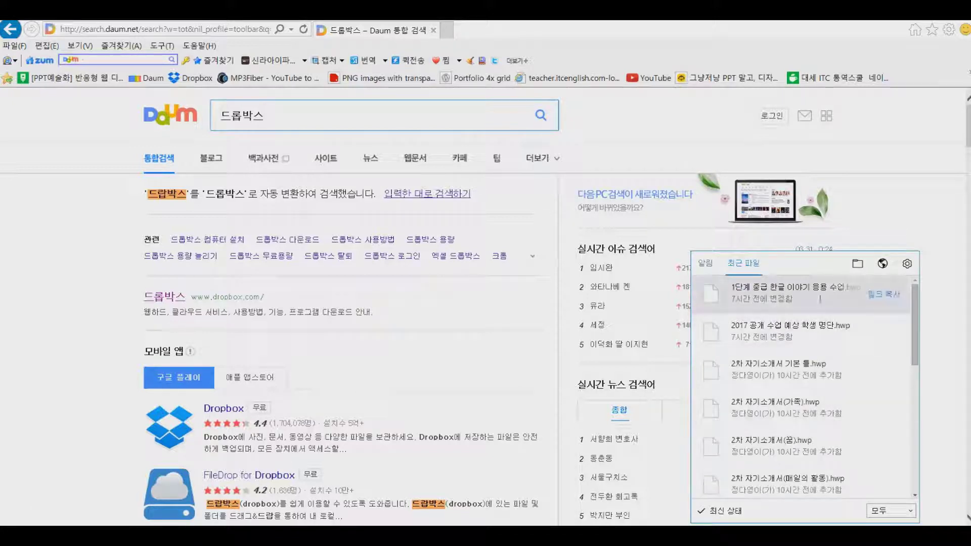
Open the local Dropbox folder and look through the contents of its 아이티씨의 팀 폴더 team folder
left_click(857, 263)
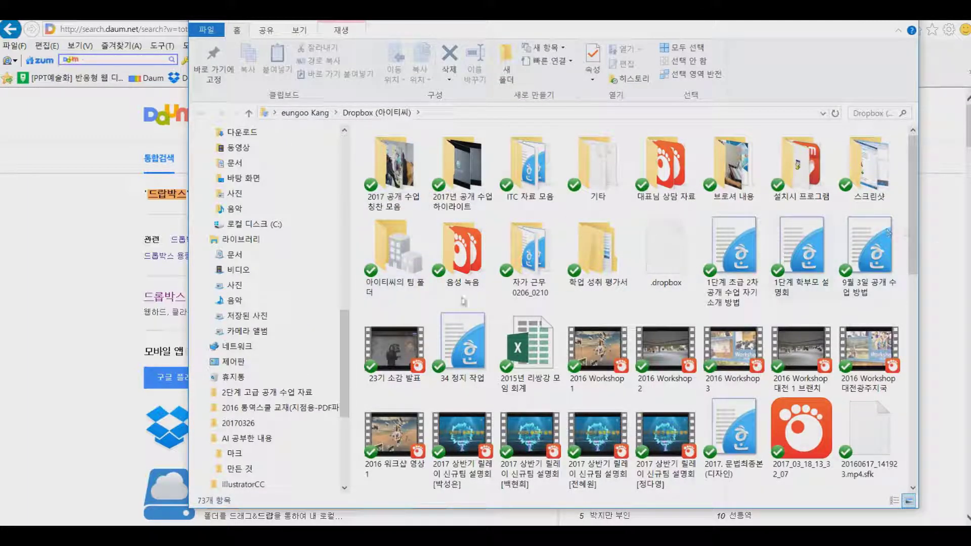
double_click(397, 248)
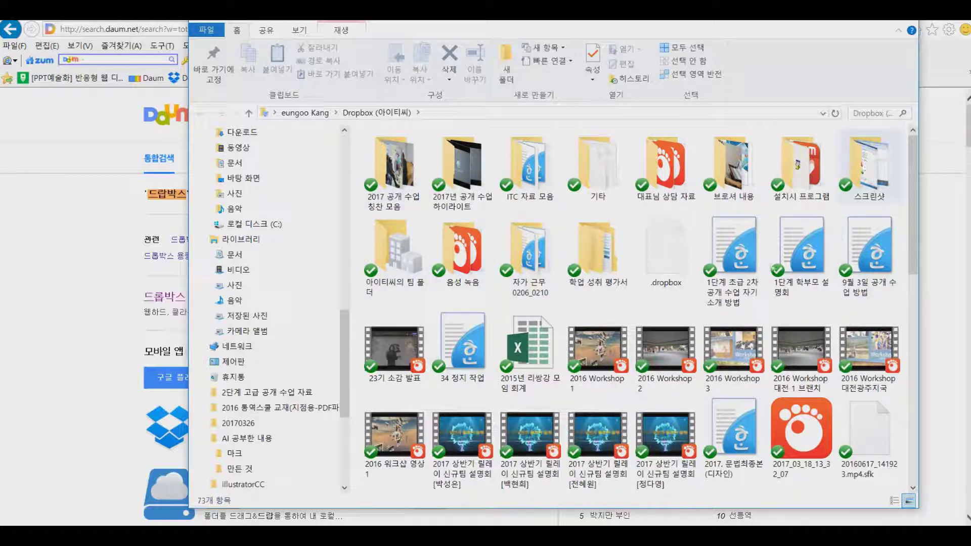
double_click(422, 290)
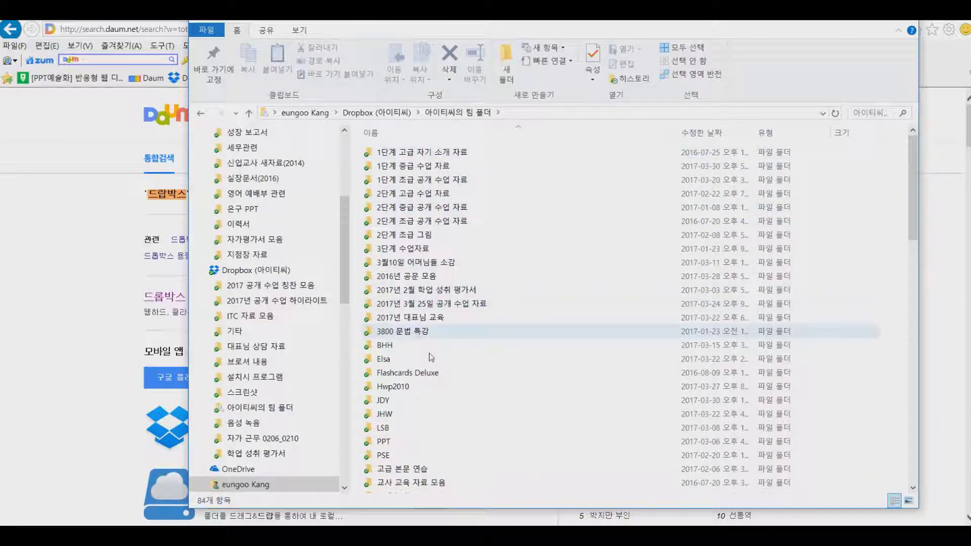
scroll(435, 395, "down", 15)
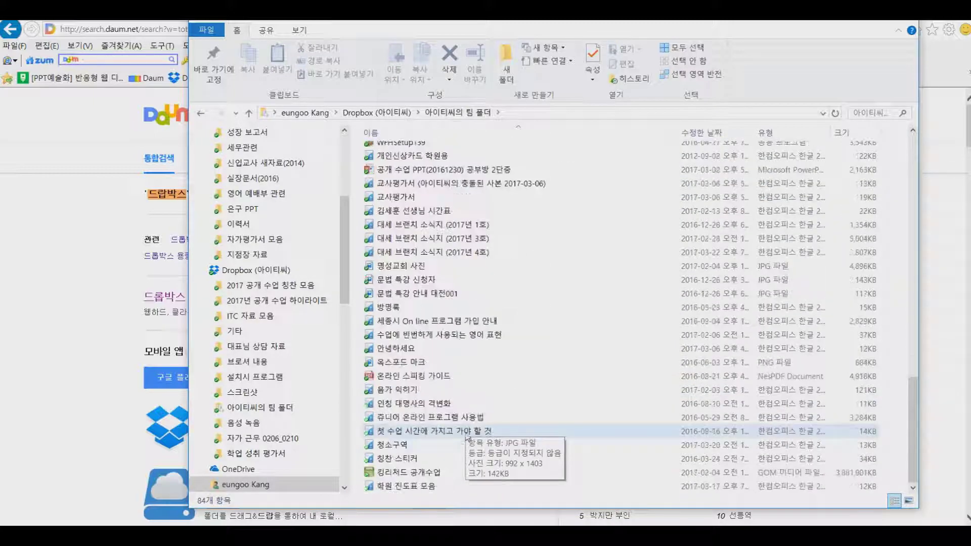
scroll(473, 428, "up", 6)
scroll(473, 427, "up", 10)
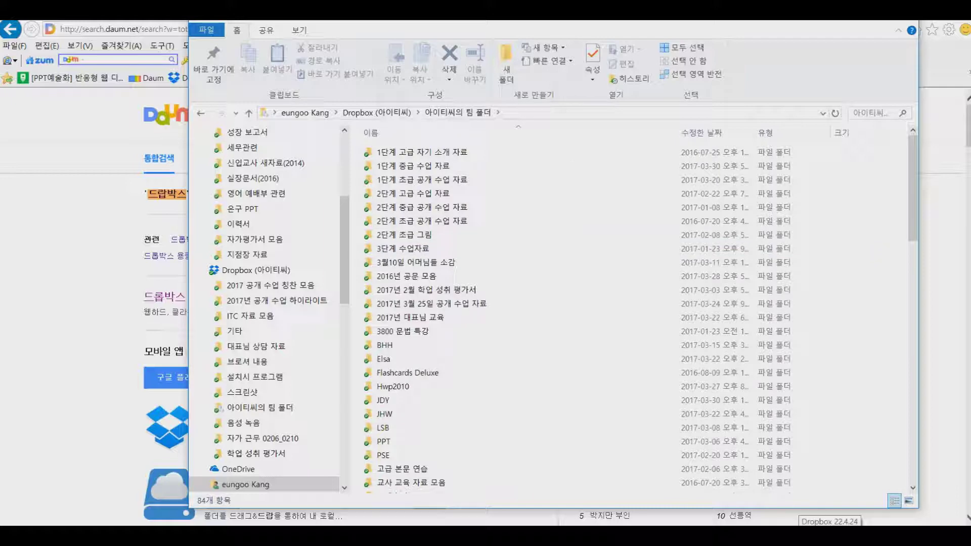
Open the Dropbox preferences and bring up the selective sync folder list for the 아이티씨 account
left_click(829, 525)
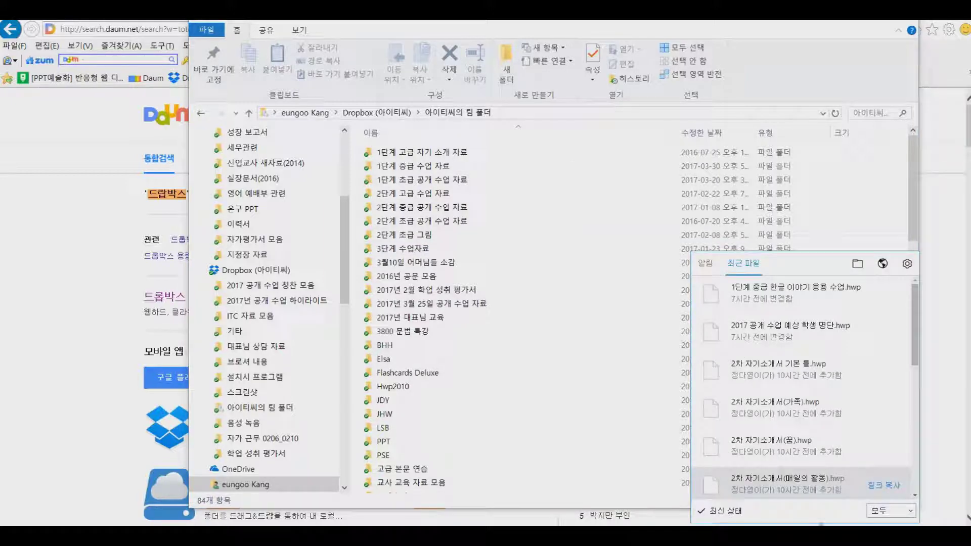
left_click(908, 265)
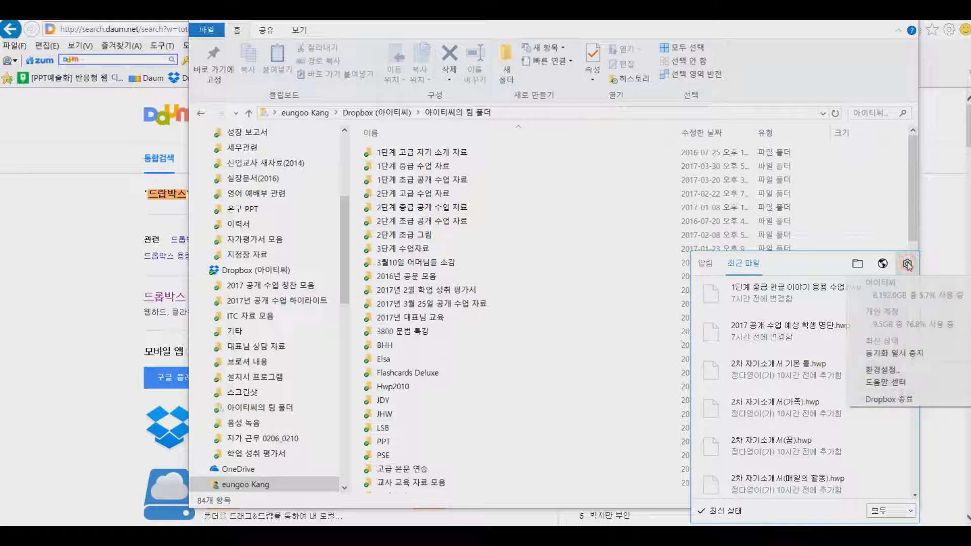
left_click(900, 369)
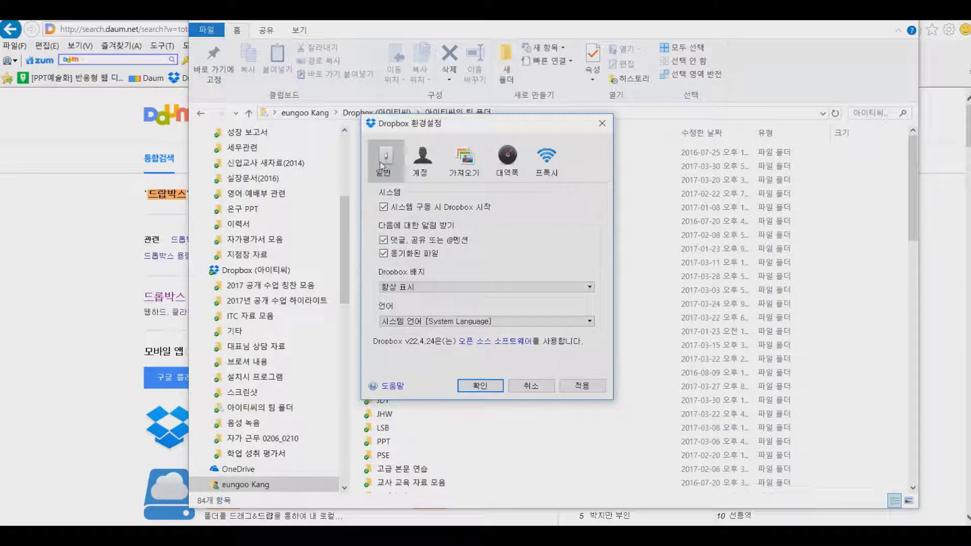
left_click(420, 162)
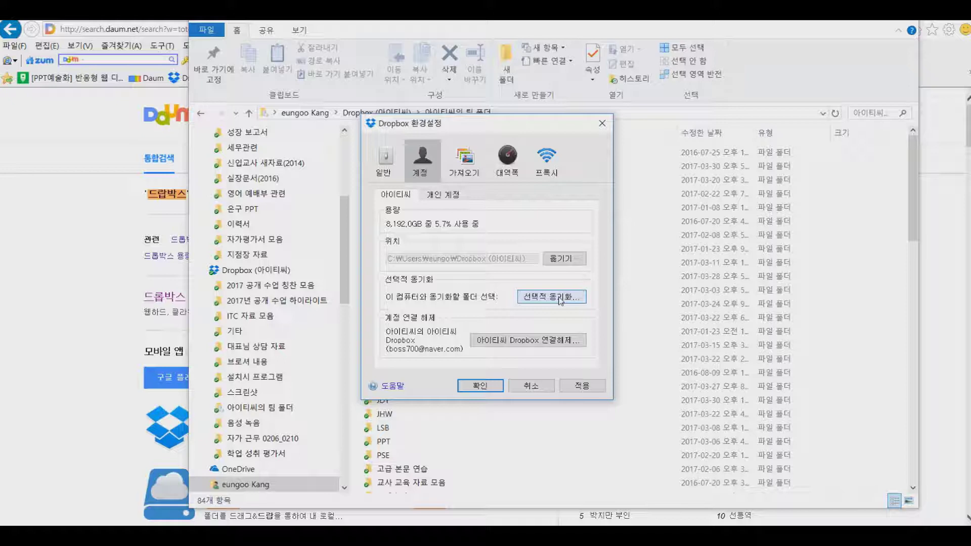
left_click(554, 298)
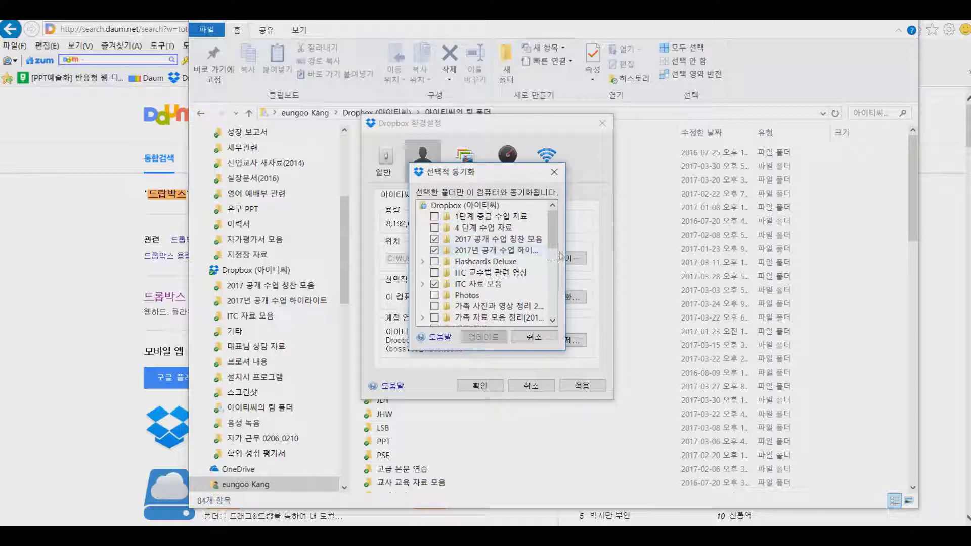
Widen the selective sync window and examine which Dropbox folders are checked for syncing to this computer
left_click_drag(565, 251, 646, 251)
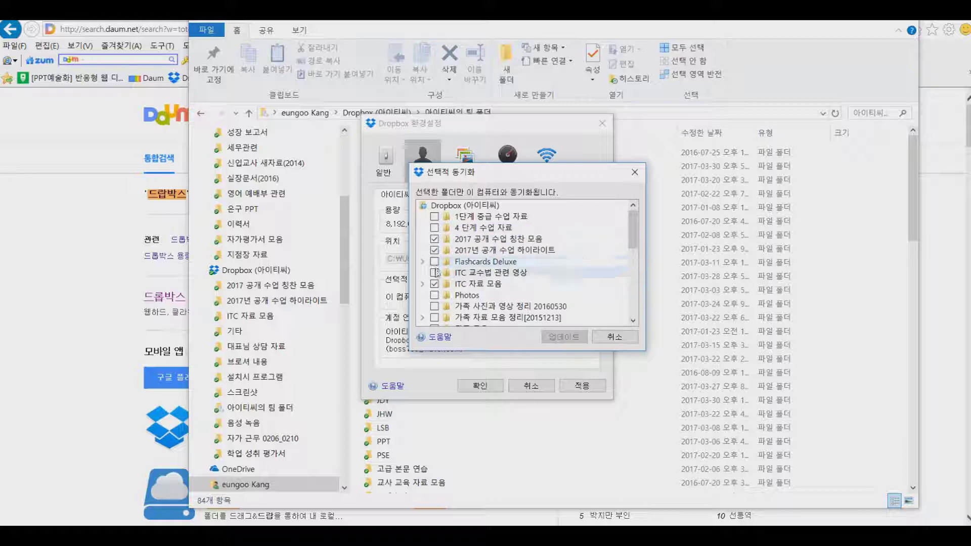
scroll(434, 291, "down", 2)
scroll(434, 293, "down", 7)
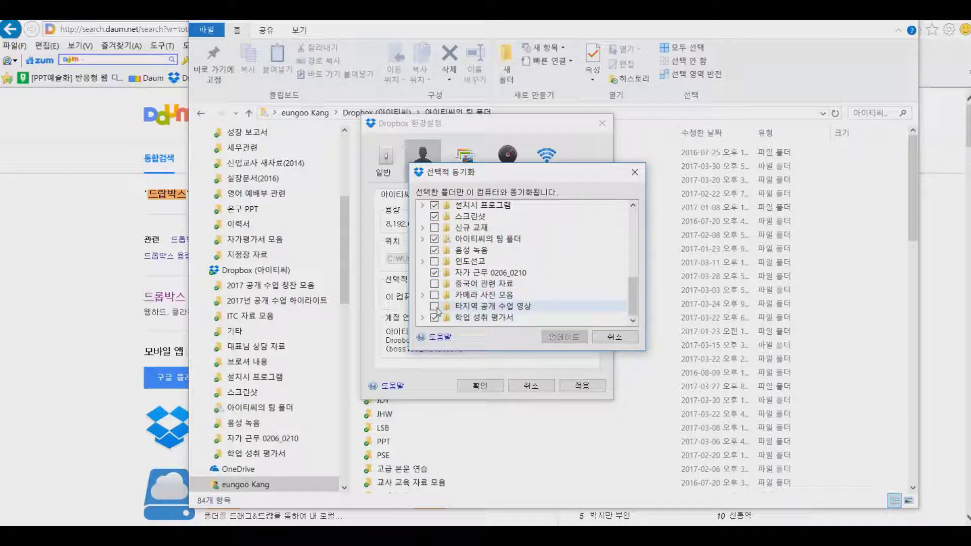
scroll(438, 313, "up", 1)
scroll(438, 314, "up", 3)
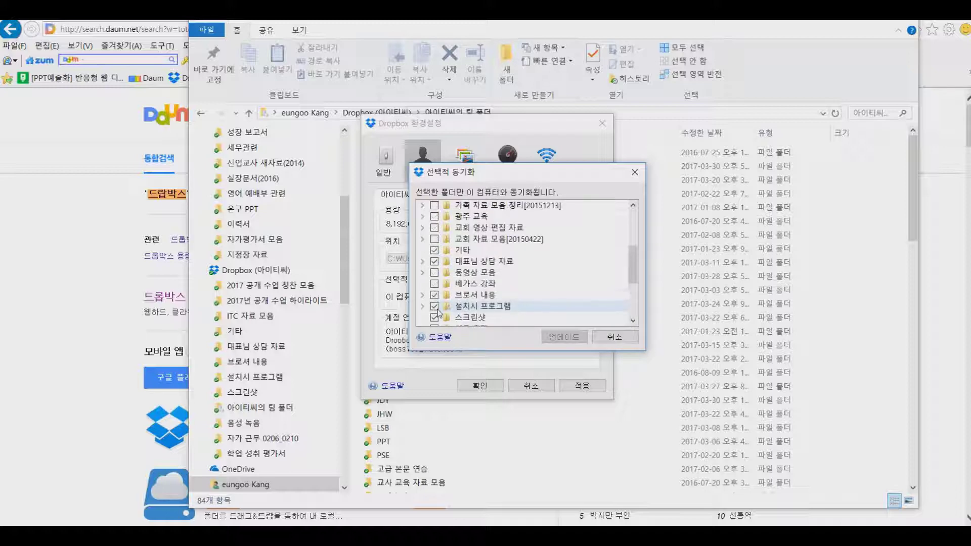
scroll(436, 320, "up", 2)
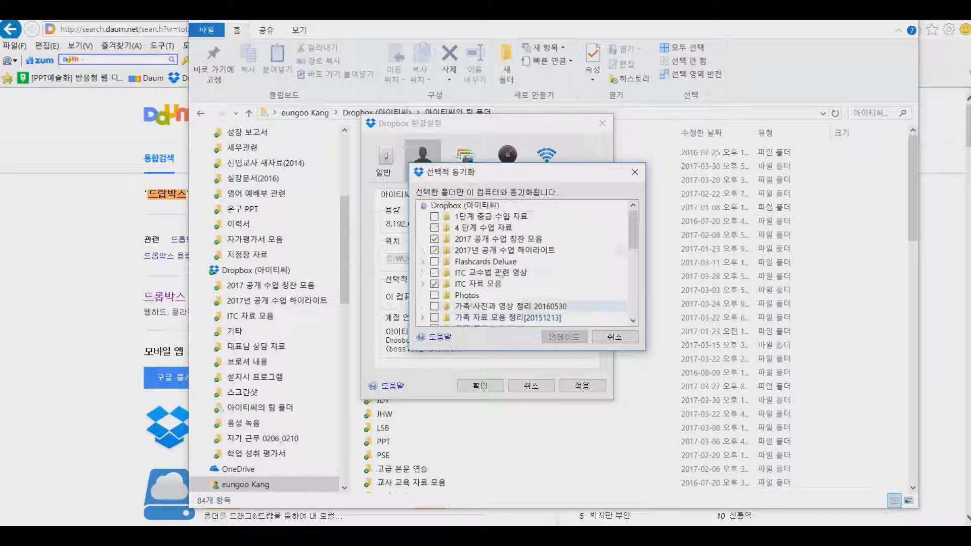
Try excluding the 2017년 공개 수업 하이라이트 folder from selective sync, restore its check mark, and close the Dropbox preferences
left_click(434, 250)
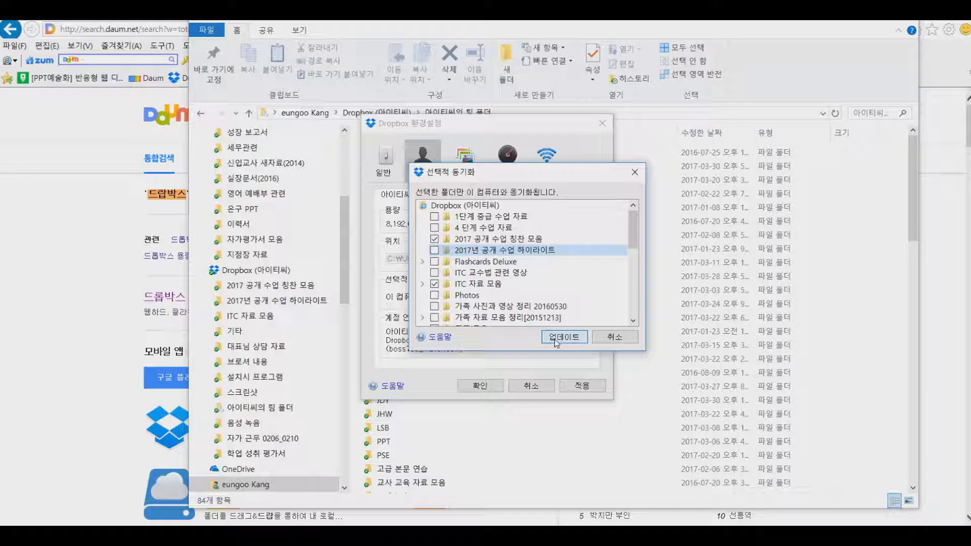
left_click(434, 251)
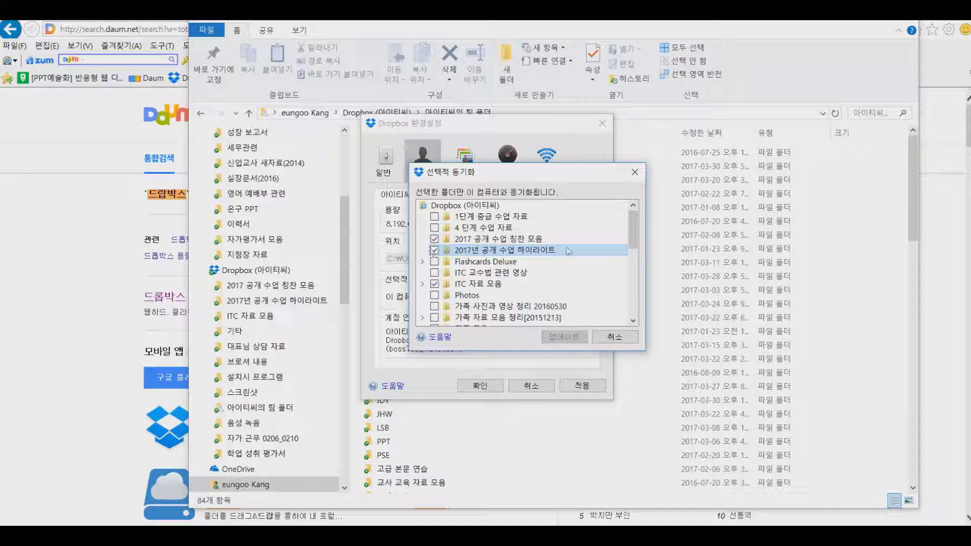
left_click(434, 250)
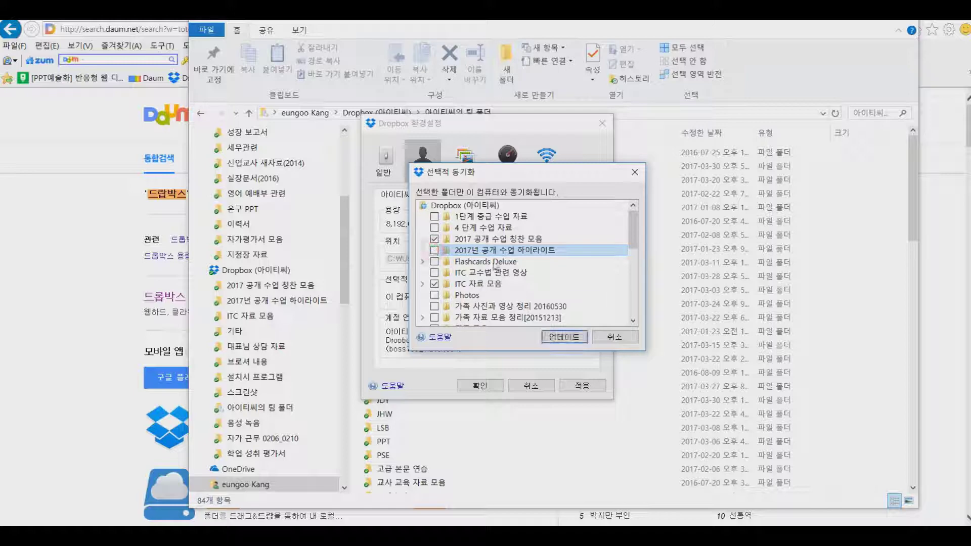
left_click(434, 252)
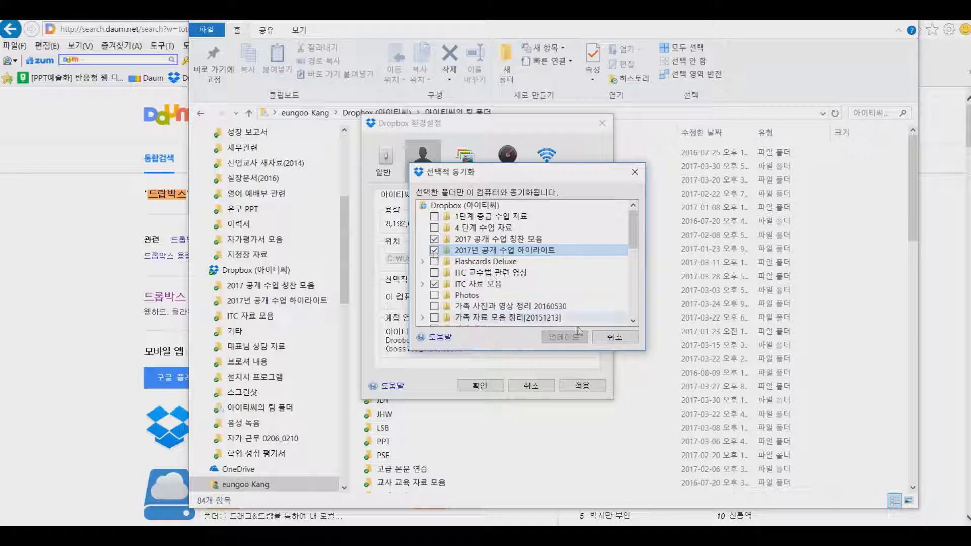
left_click(615, 337)
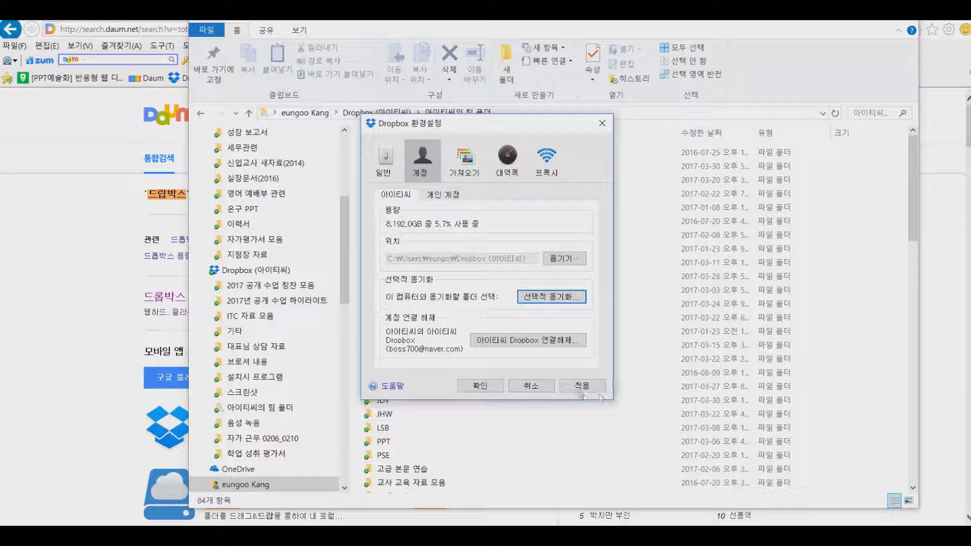
left_click(479, 387)
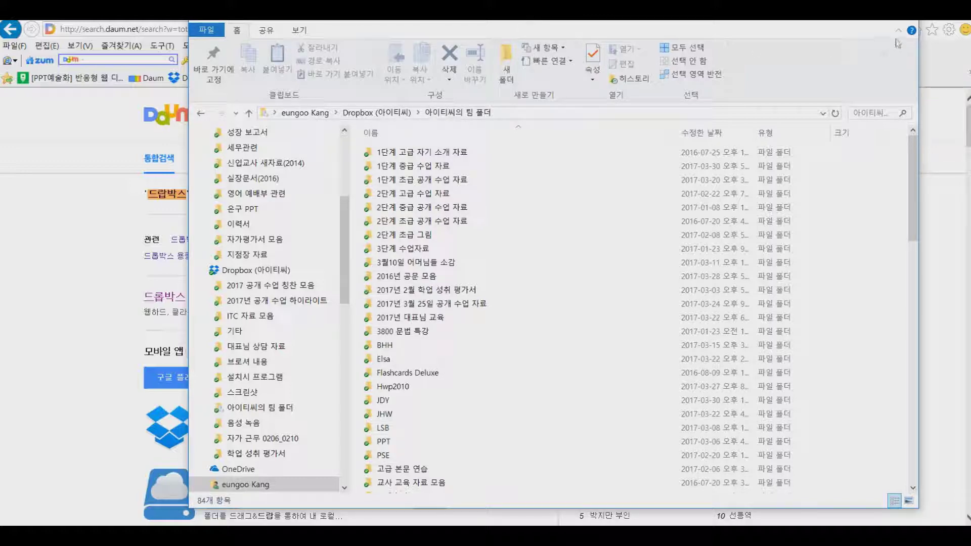
left_click(99, 117)
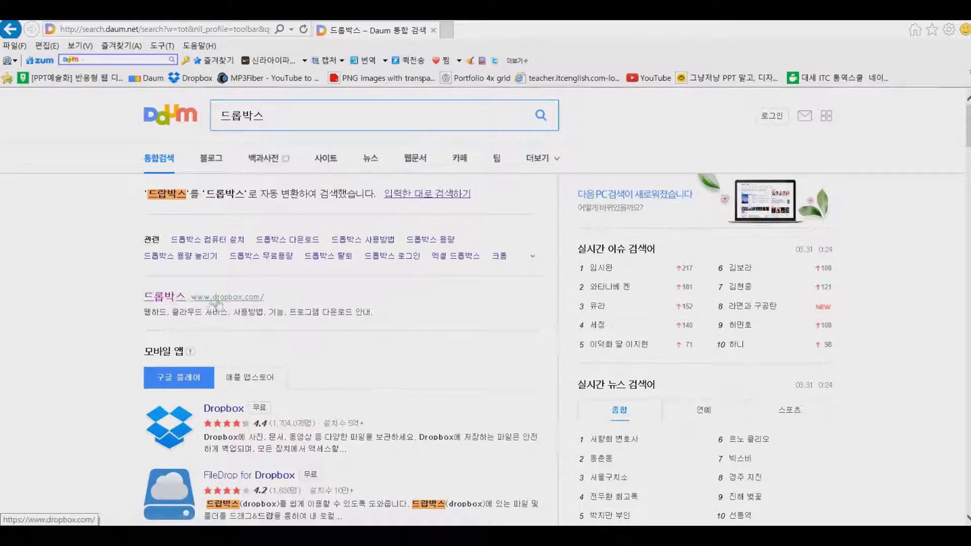
left_click(335, 339)
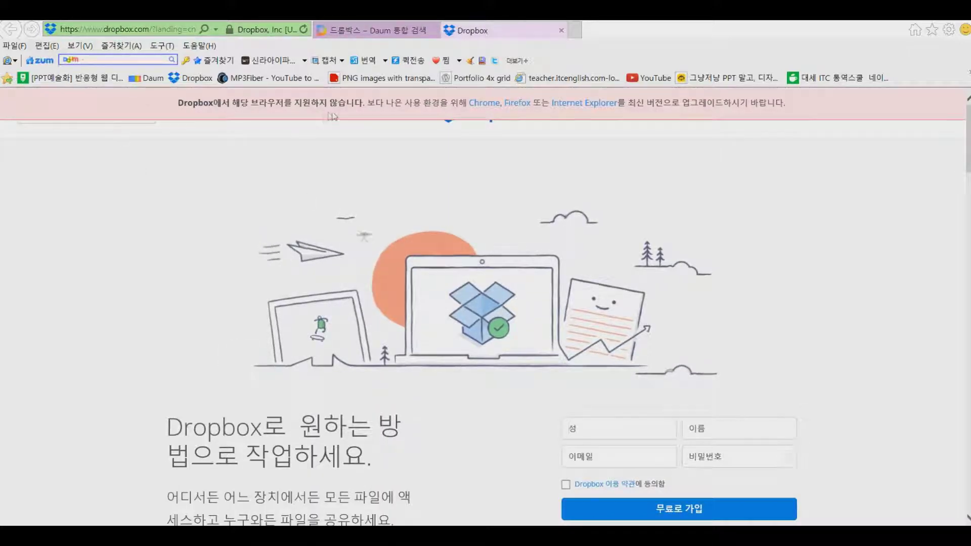
left_click(610, 111)
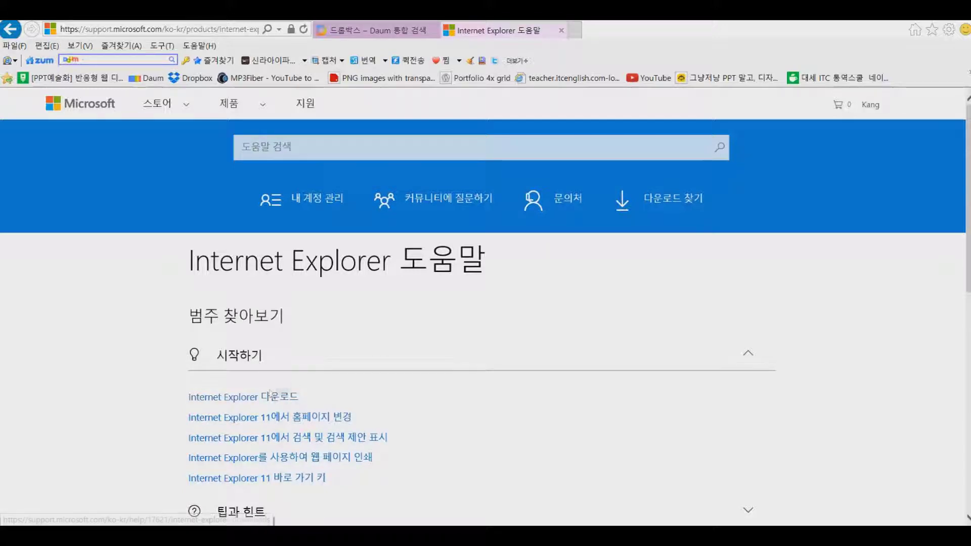
left_click(271, 396)
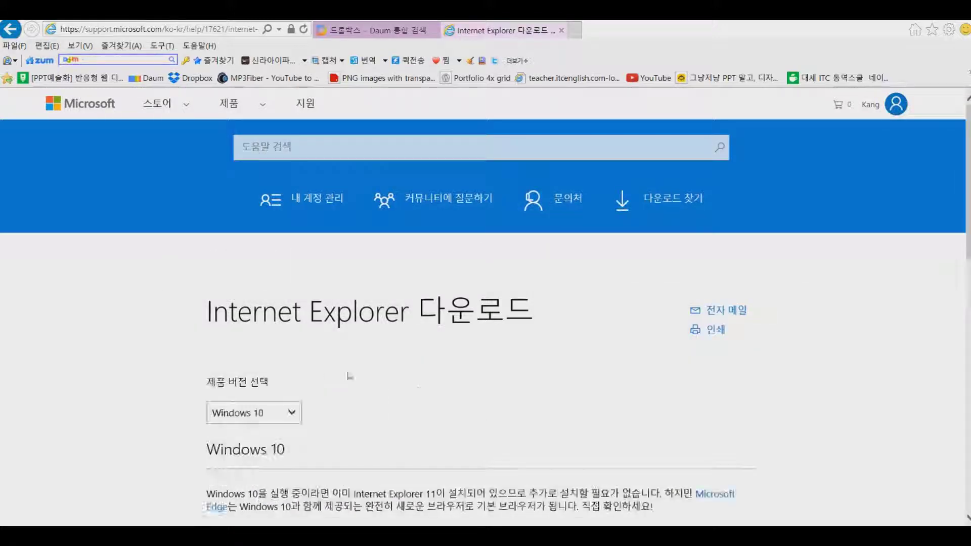
Read the Windows 10 information on the Internet Explorer download page and close that page
scroll(349, 377, "down", 4)
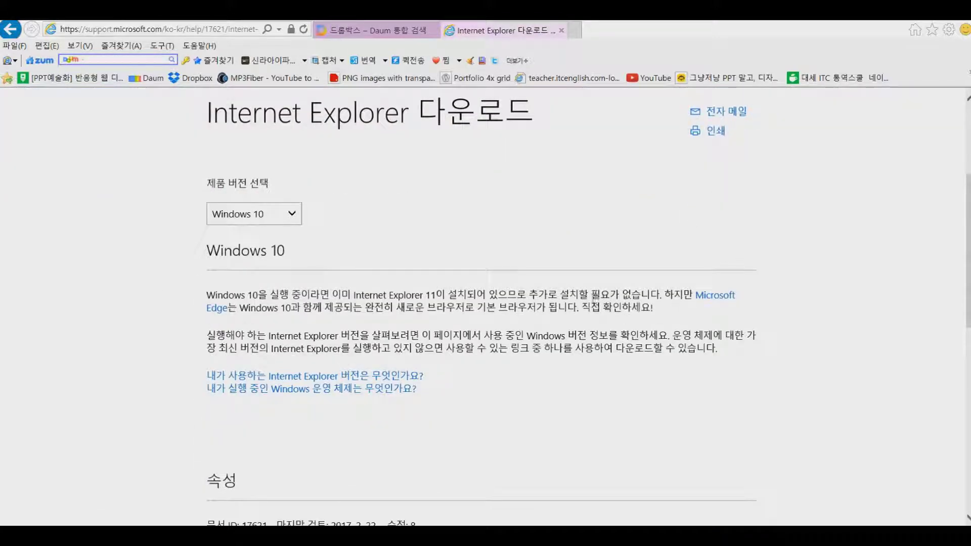
scroll(646, 306, "down", 1)
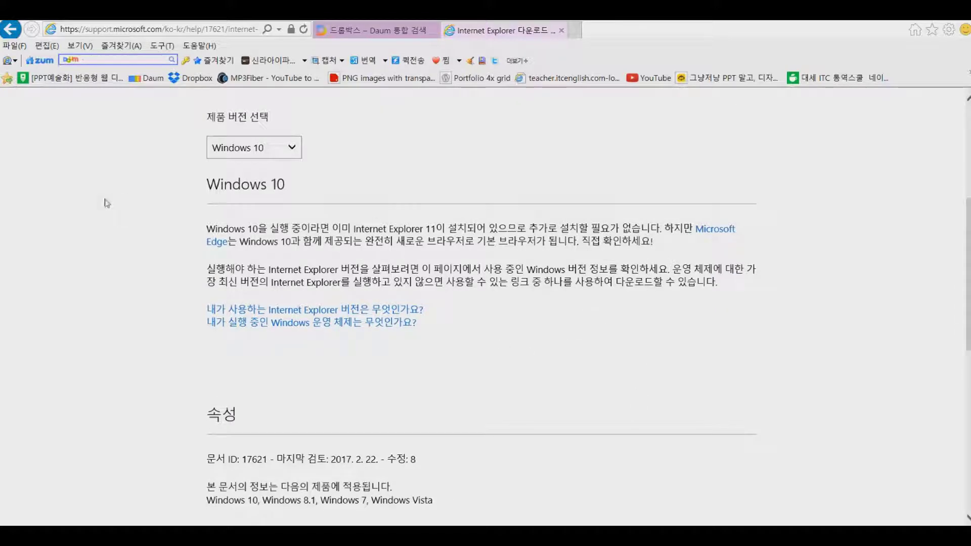
scroll(604, 202, "up", 5)
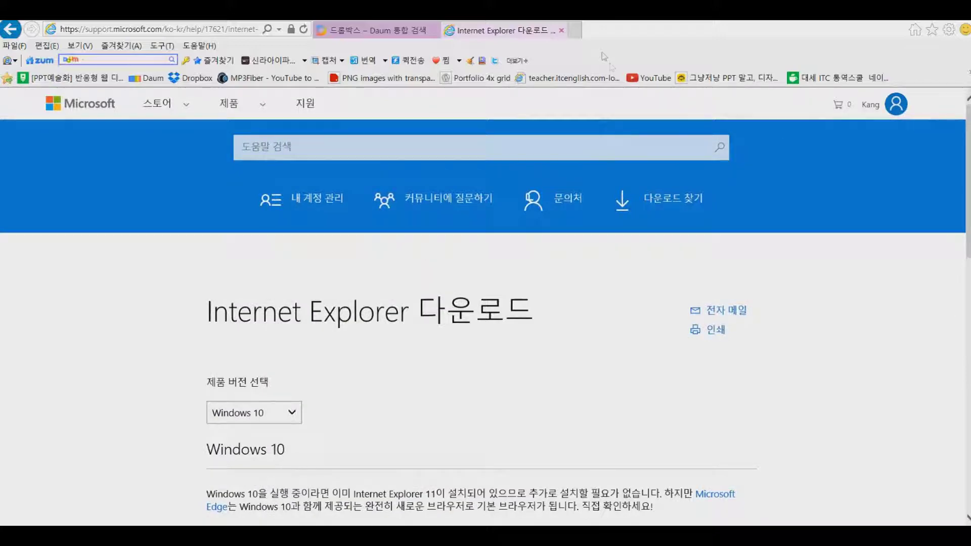
left_click(562, 30)
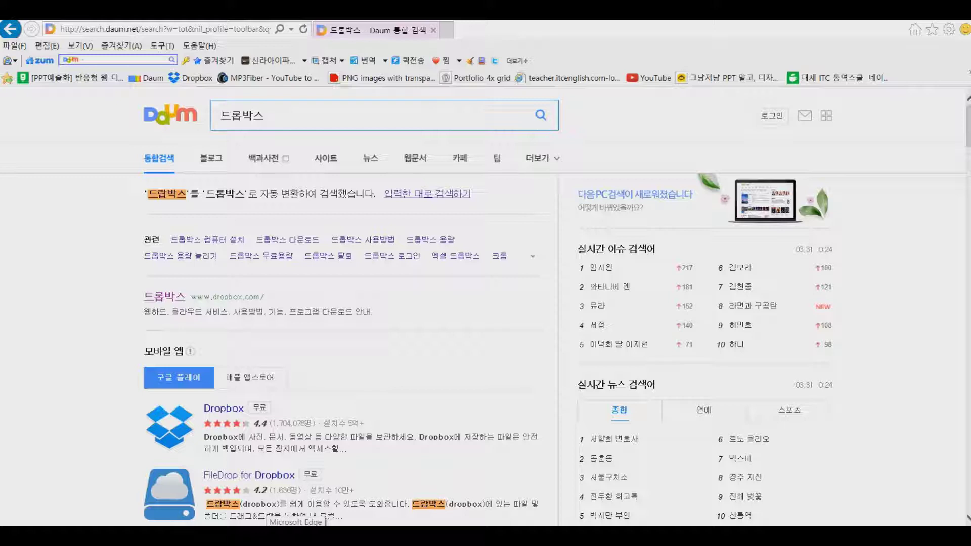
Switch to Microsoft Edge and go to dropbox.com
left_click(296, 536)
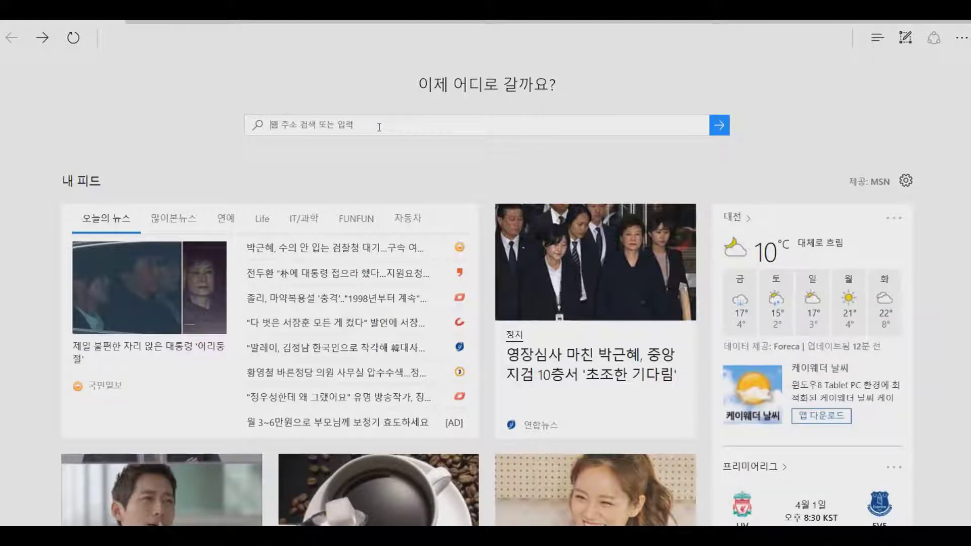
left_click(379, 127)
type("drop")
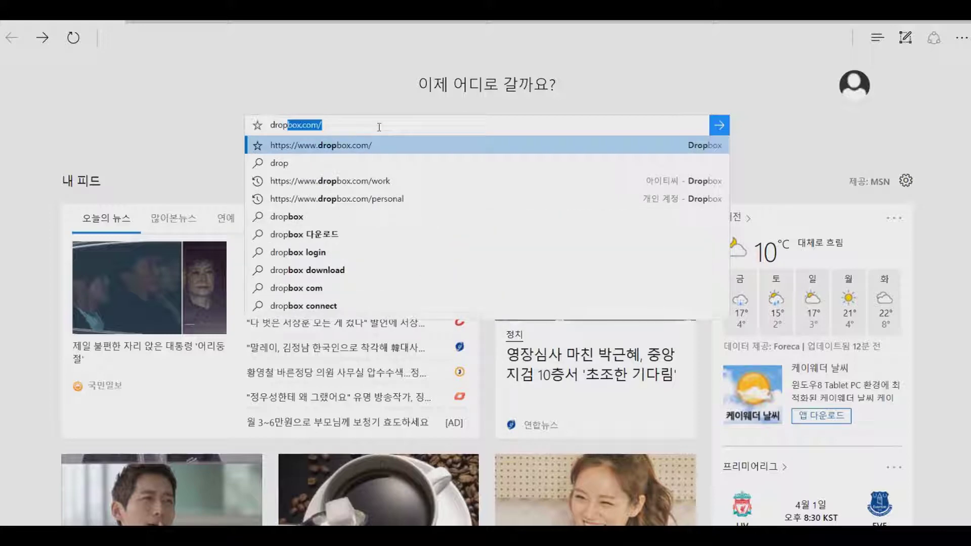
key("Return")
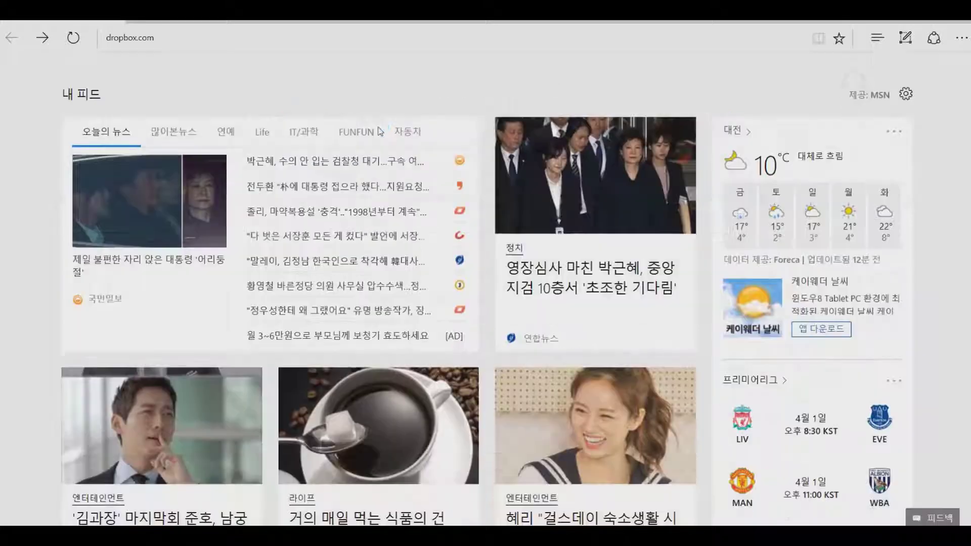